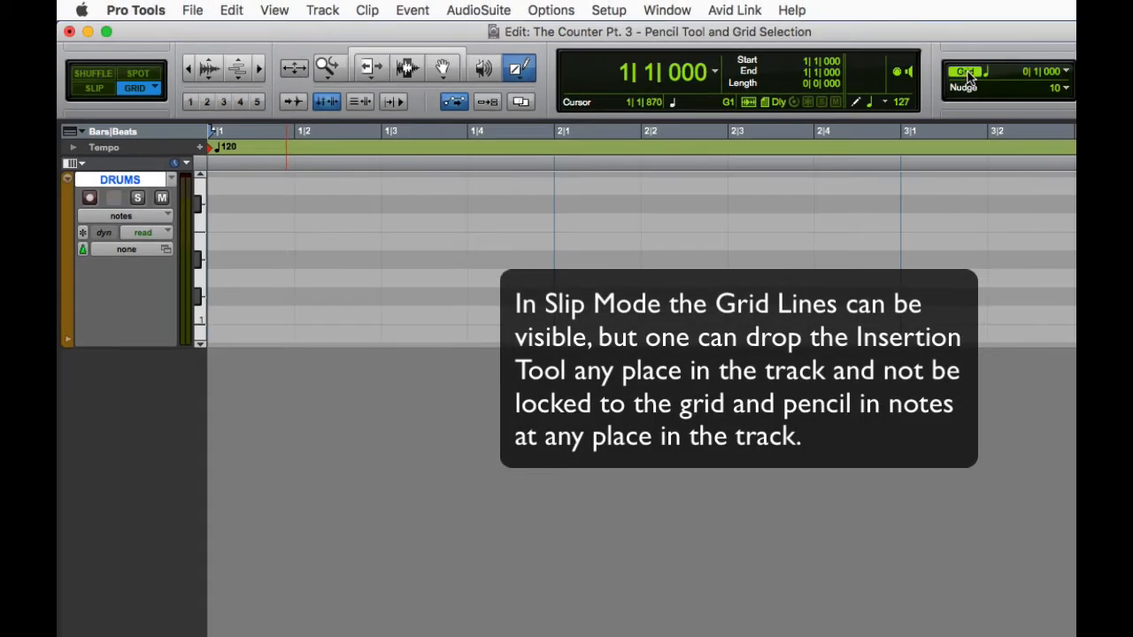
Step: Switch to Slip mode and back to Grid mode, and show the grid lines
left_click(89, 90)
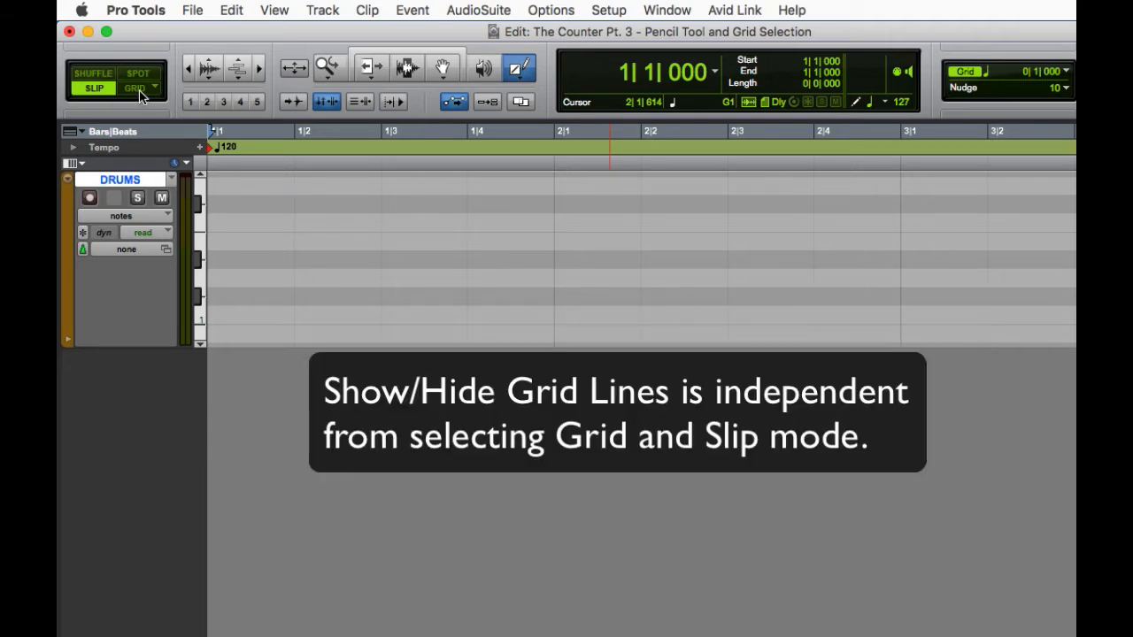
left_click(137, 91)
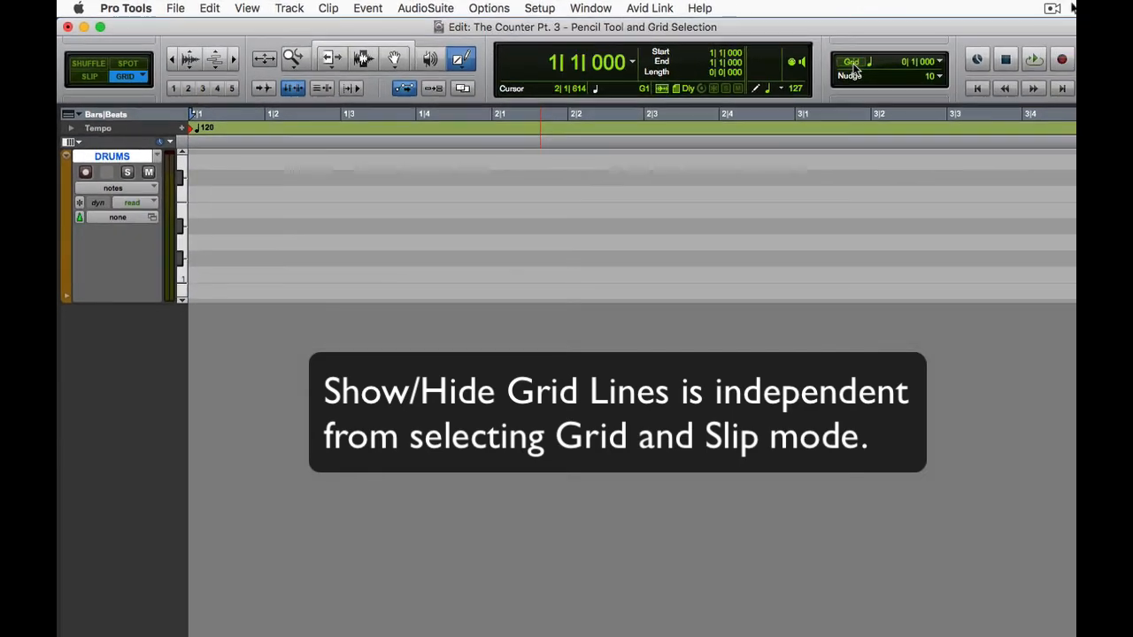
left_click(852, 63)
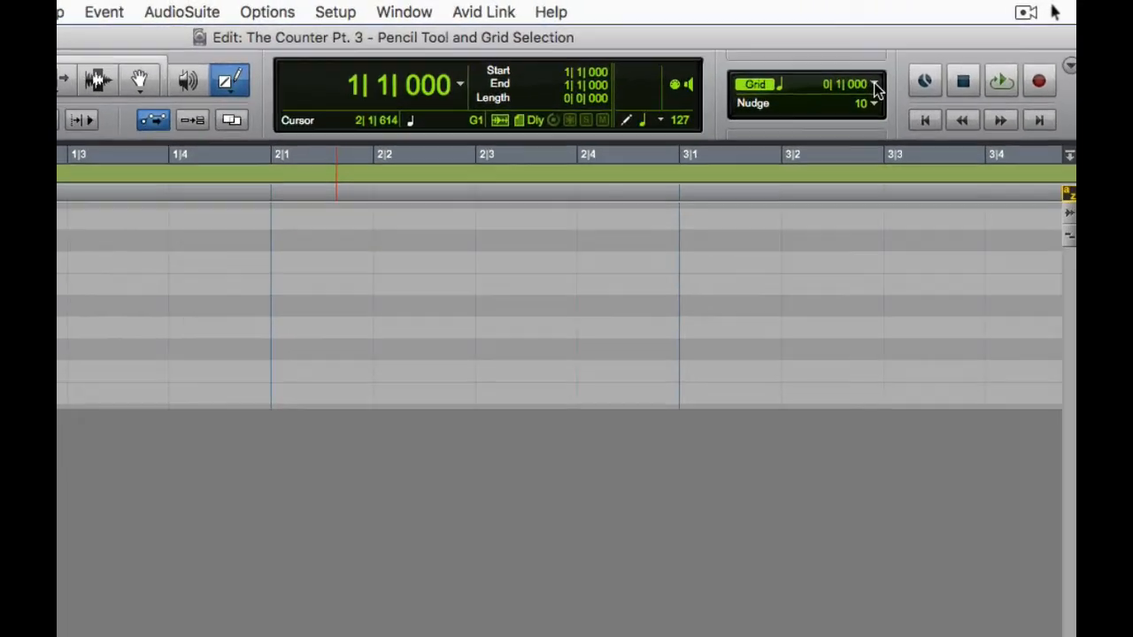
left_click(939, 62)
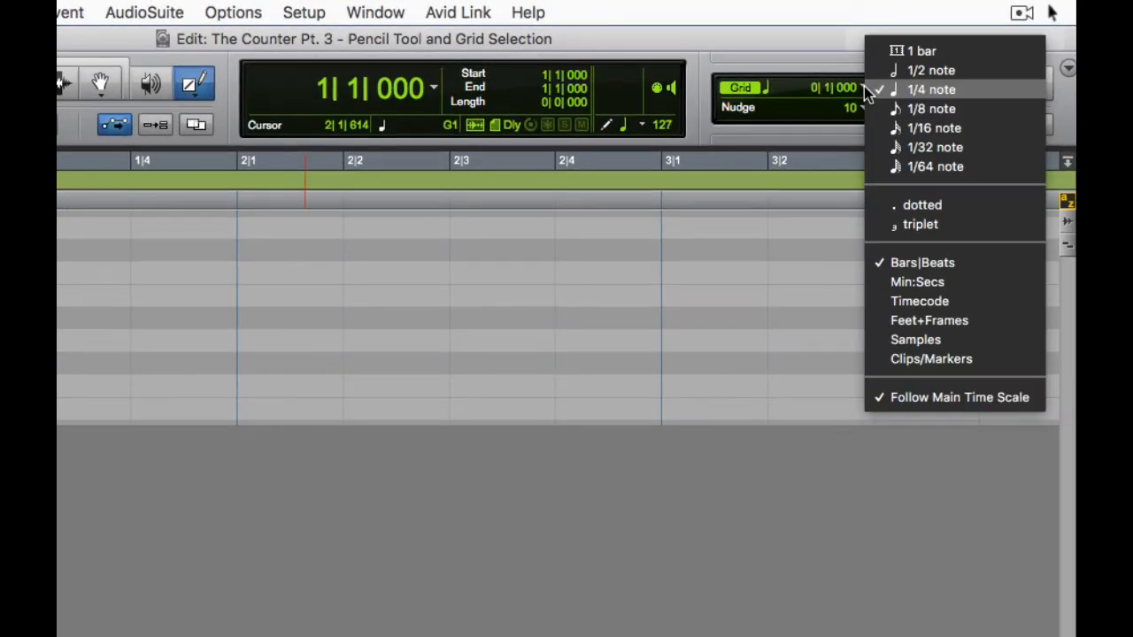
left_click(737, 53)
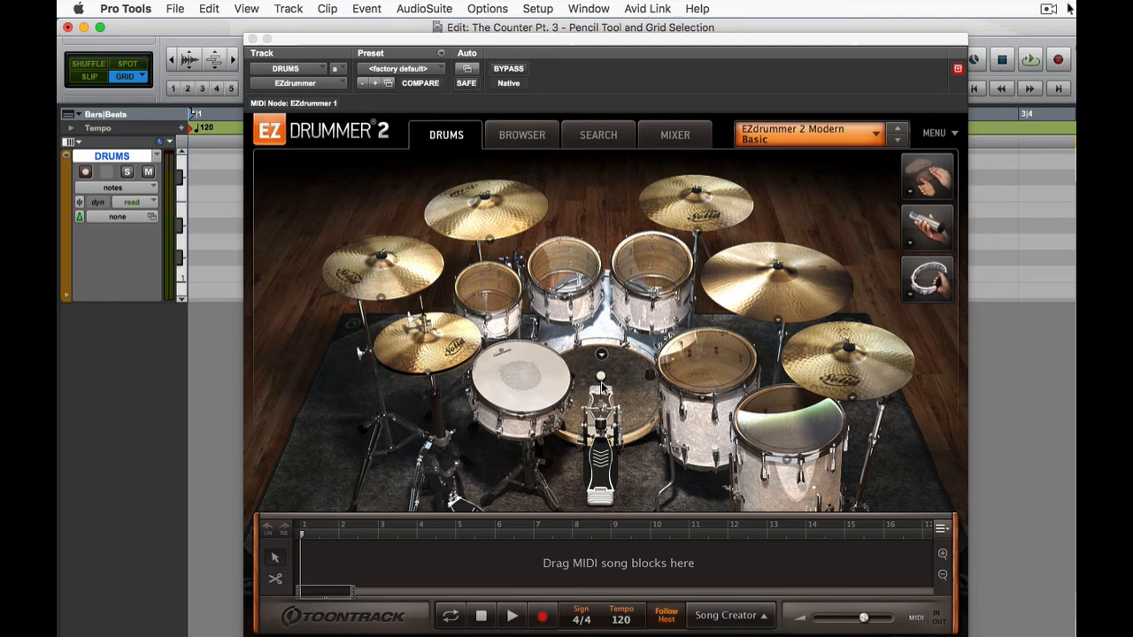
Step: Audition the kick, snare and hi-hat in EZdrummer and move the plug-in window clear of the track
left_click(602, 386)
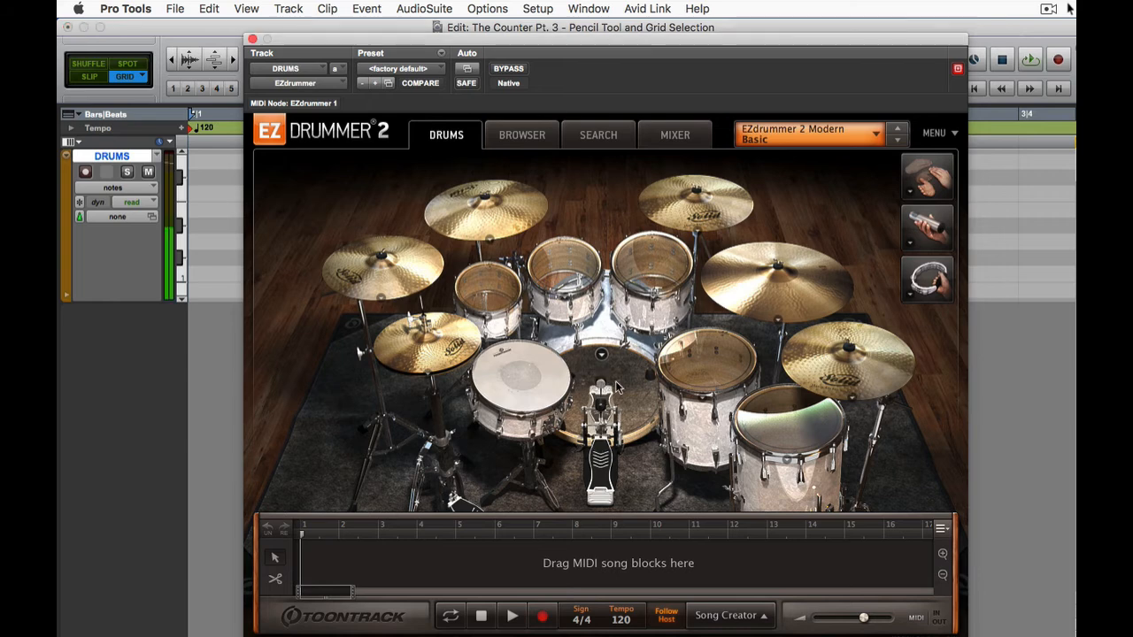
left_click(529, 380)
left_click(460, 346)
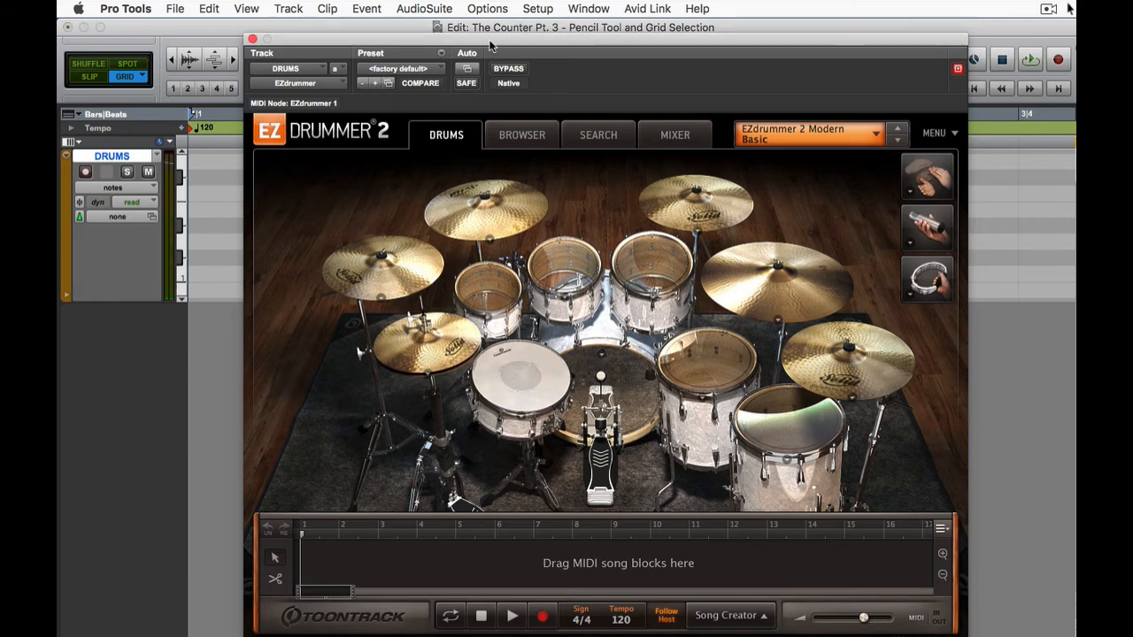
left_click_drag(491, 46, 1132, 137)
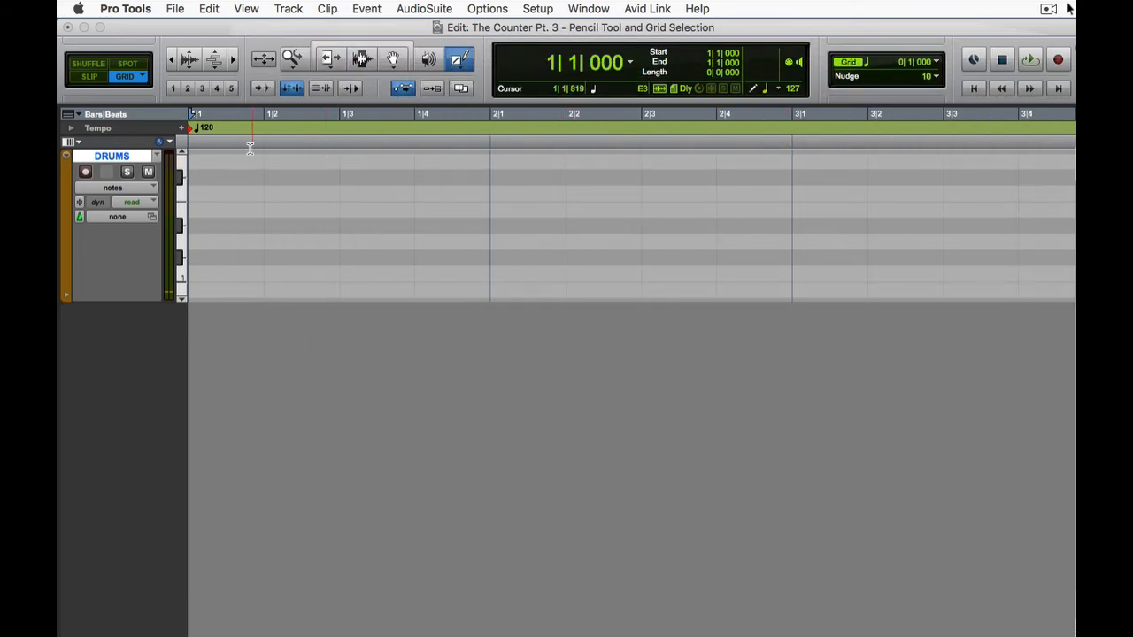
Step: Choose the Pencil tool and set the grid value to 1/8 note
left_click(459, 61)
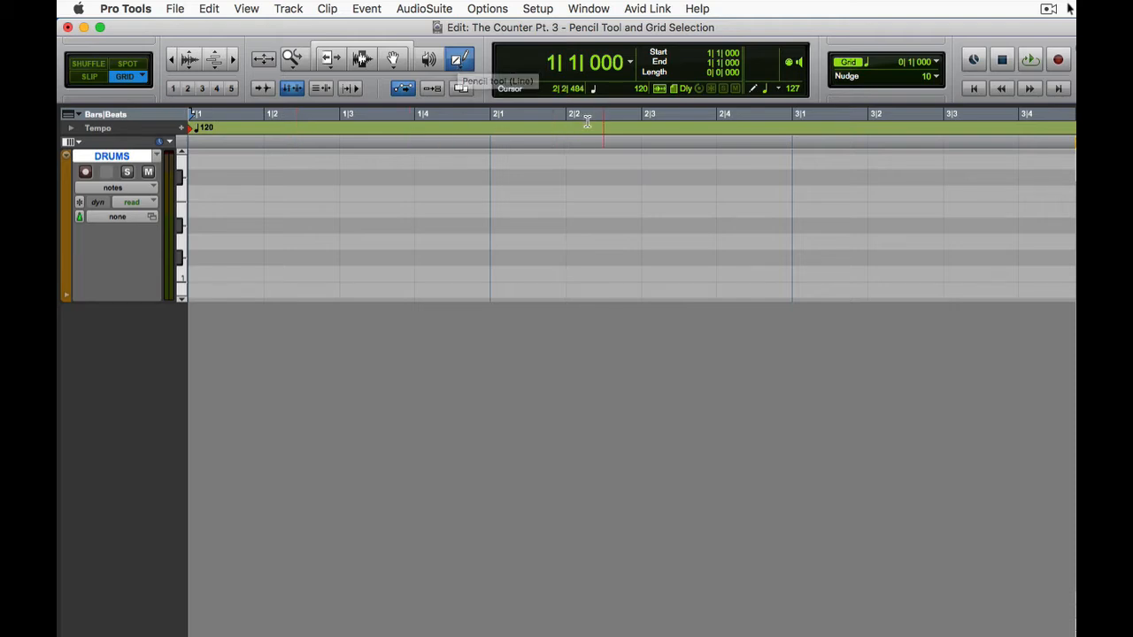
left_click(936, 63)
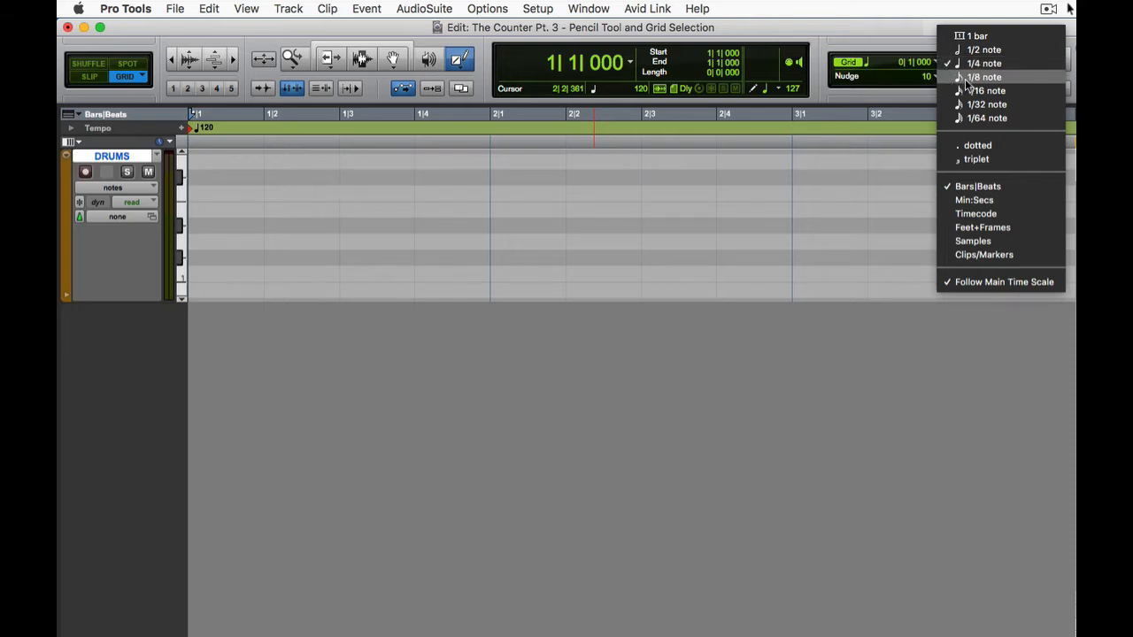
left_click(967, 78)
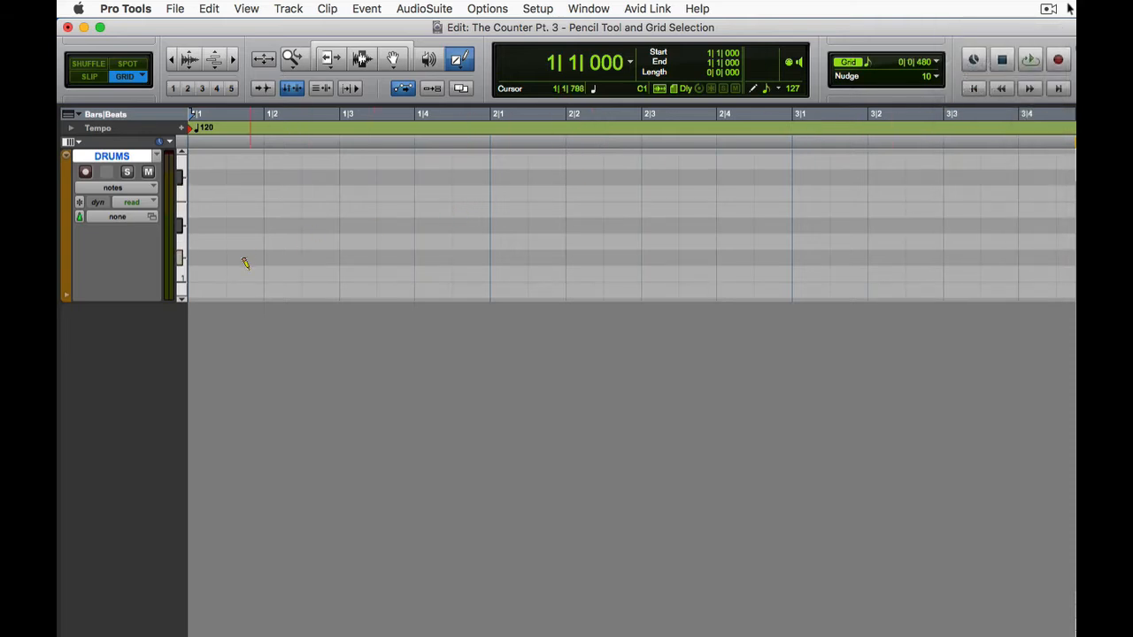
Step: Pencil in bar 1 kick notes on C1 at beats 1 and 3 and snare notes on D1 at beats 2 and 4
left_click(197, 270)
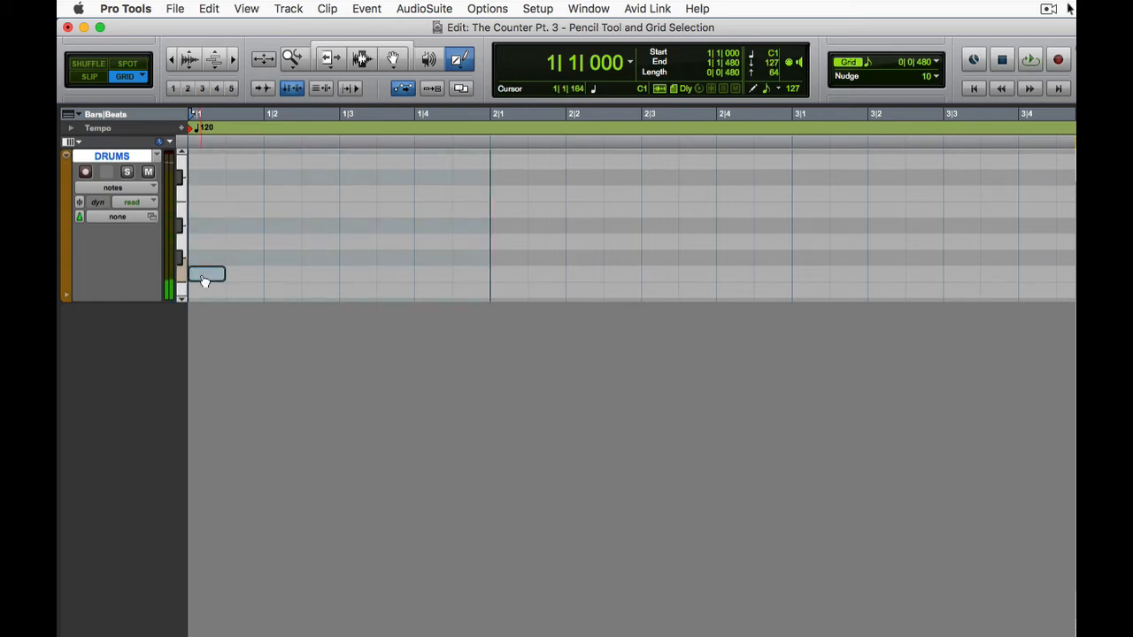
left_click(347, 270)
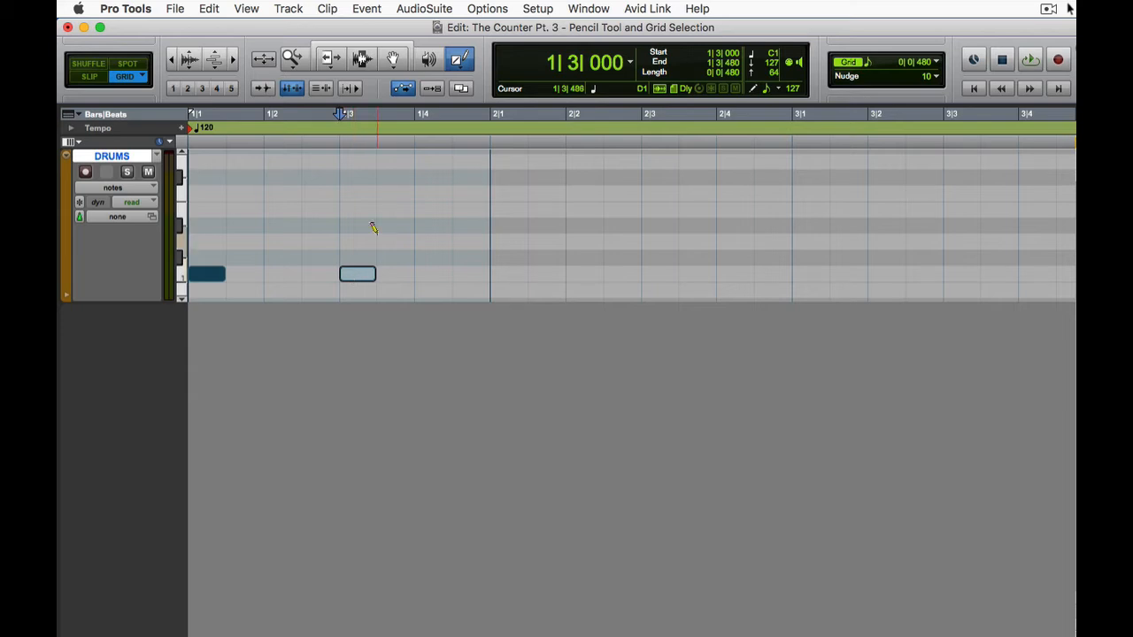
left_click(275, 240)
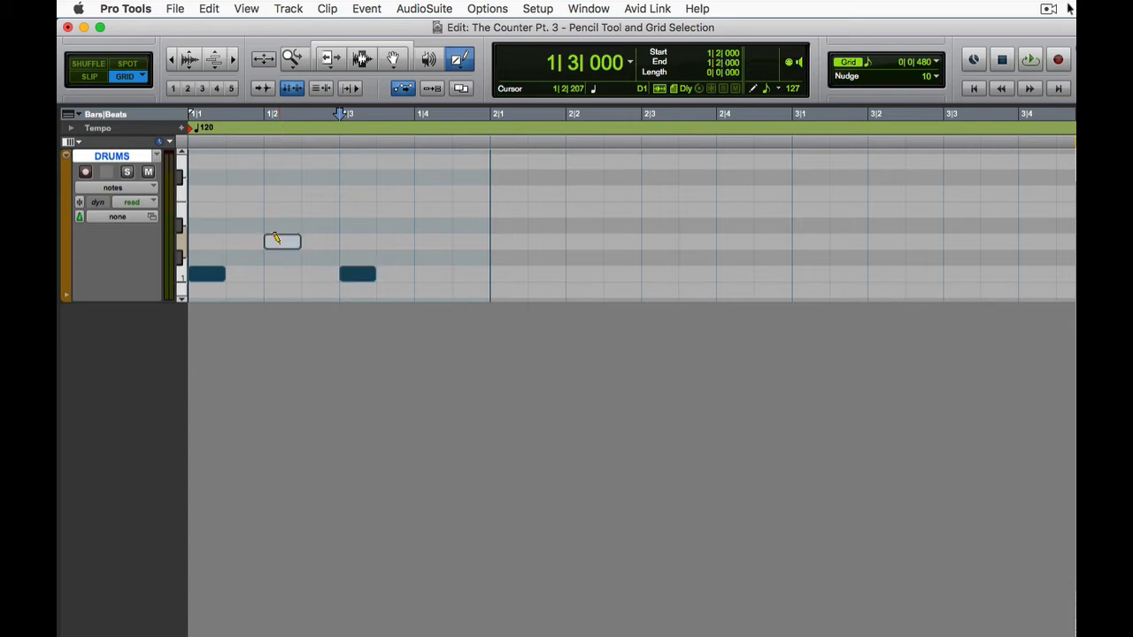
left_click(427, 240)
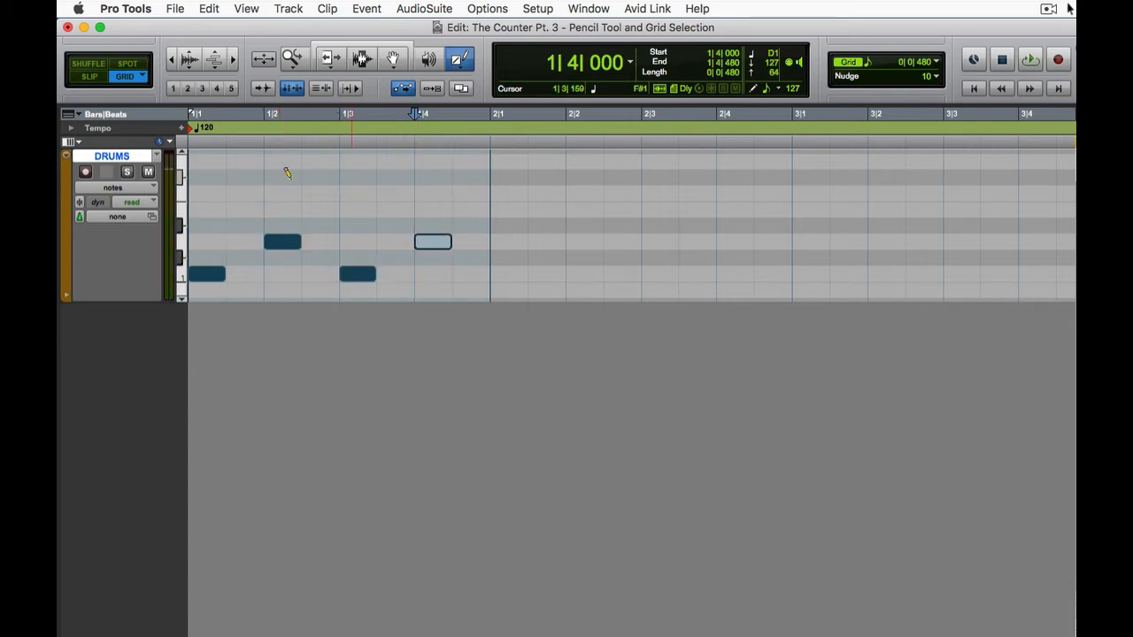
Step: Pencil in eight consecutive 1/8-note hi-hat hits on F#1 across bar 1 of the DRUMS track
left_click(206, 177)
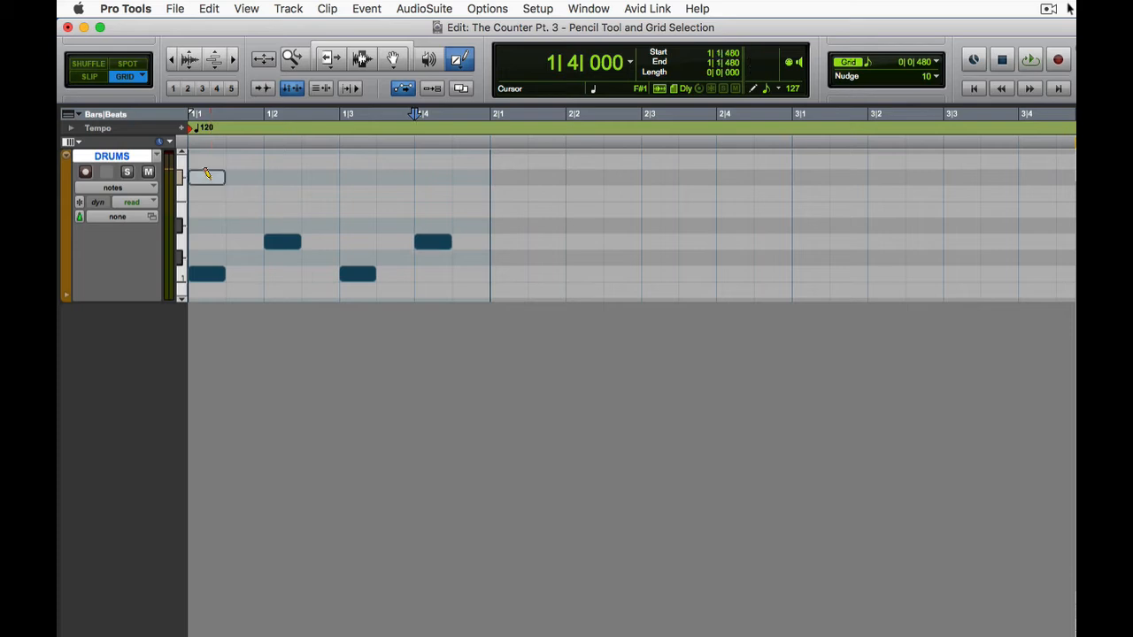
left_click(245, 176)
left_click(284, 175)
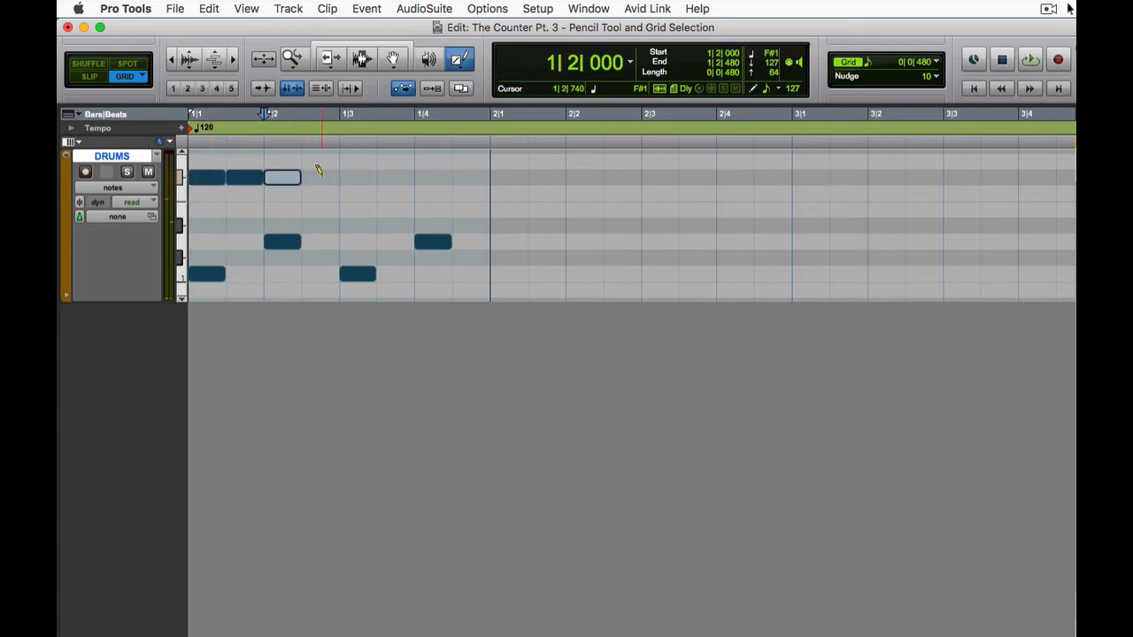
left_click(319, 176)
left_click(358, 177)
left_click(394, 176)
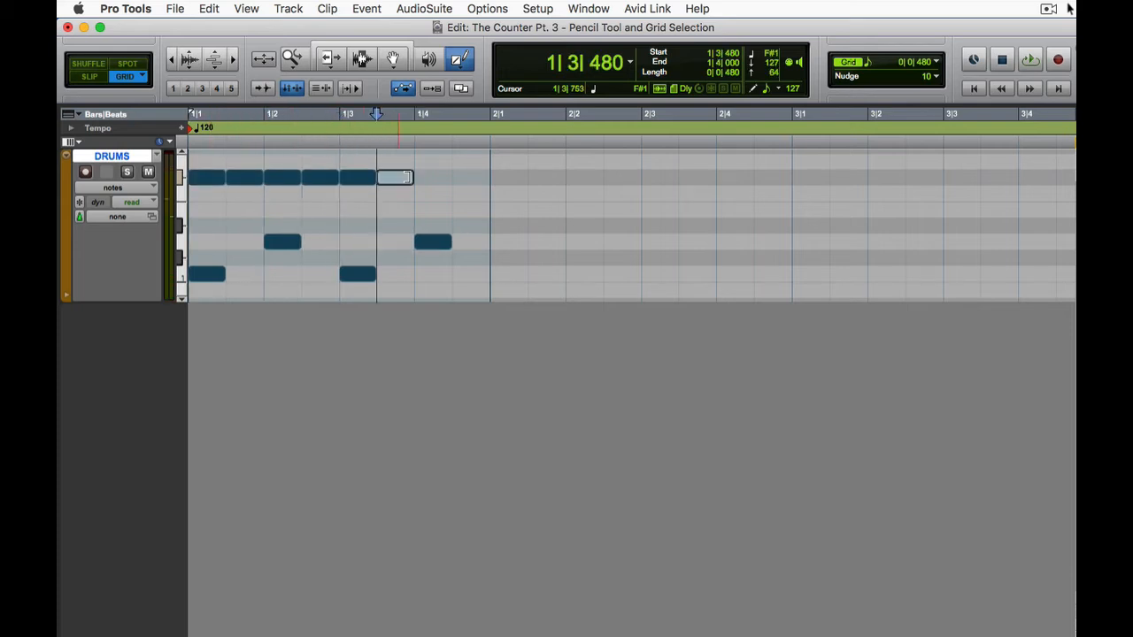
left_click(433, 176)
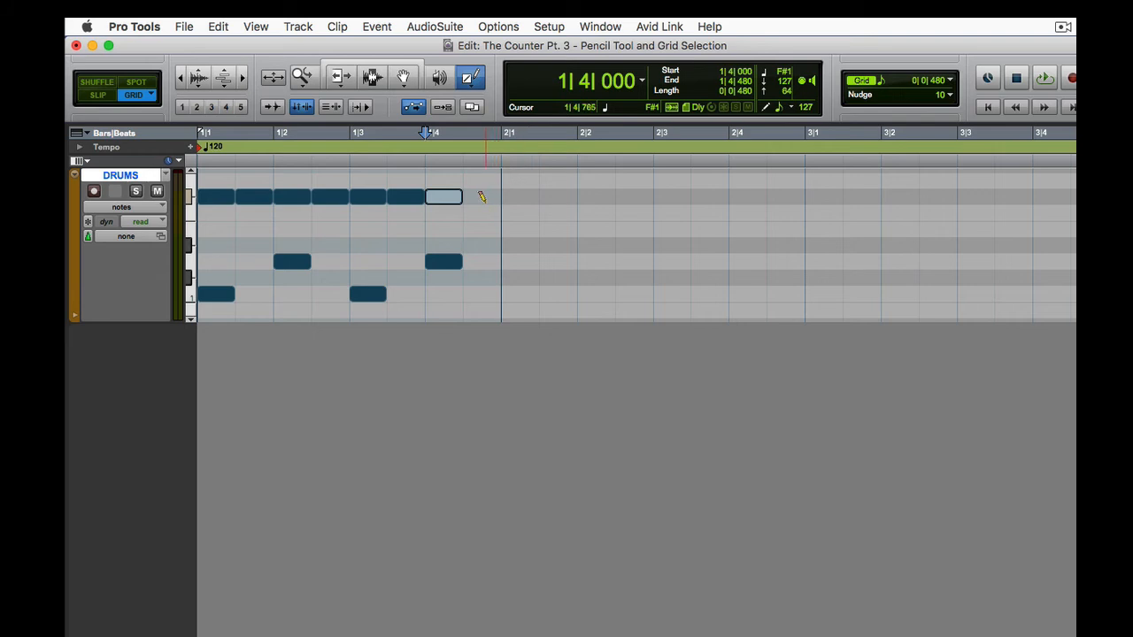
left_click(483, 196)
Step: Select bar 1 with the Selector tool and play back the drum pattern
key("F7")
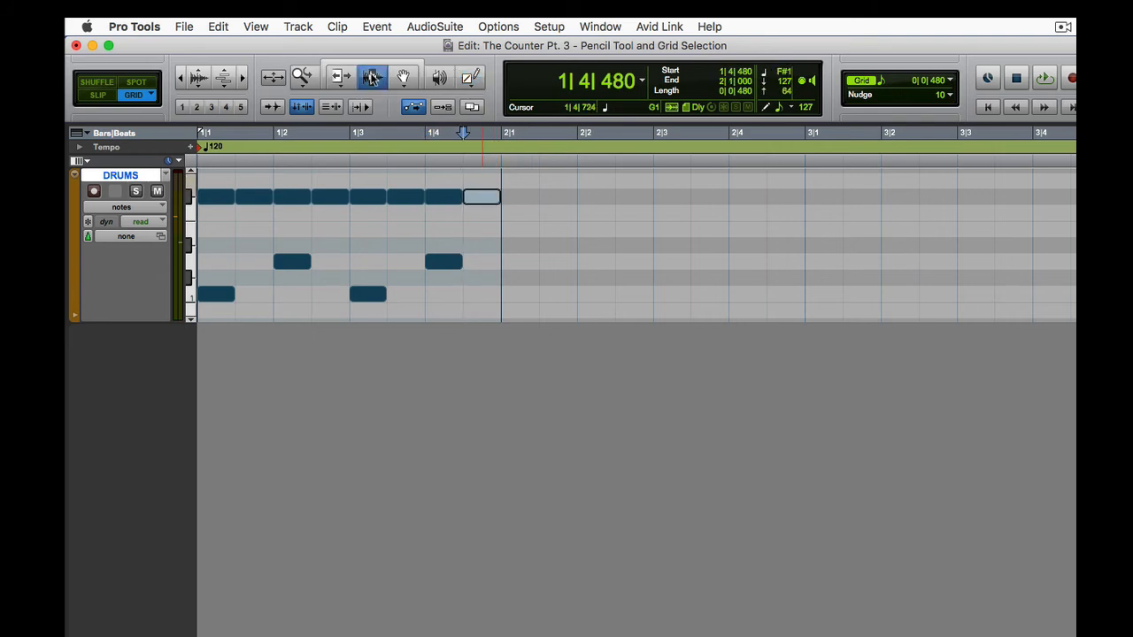
left_click_drag(500, 182, 153, 199)
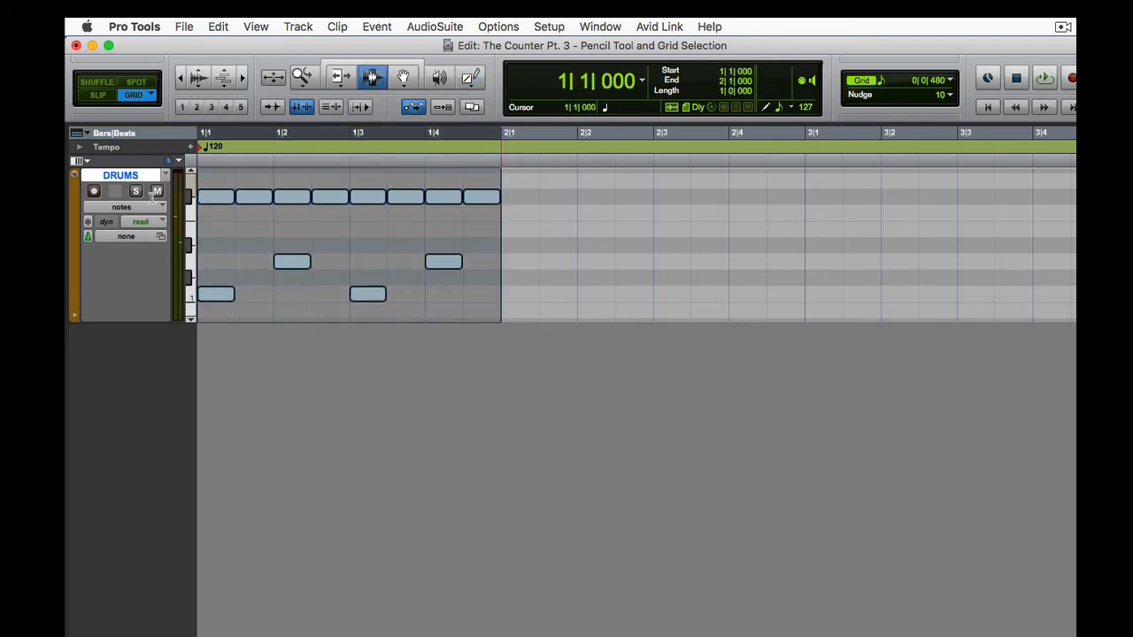
key("space")
left_click(777, 189)
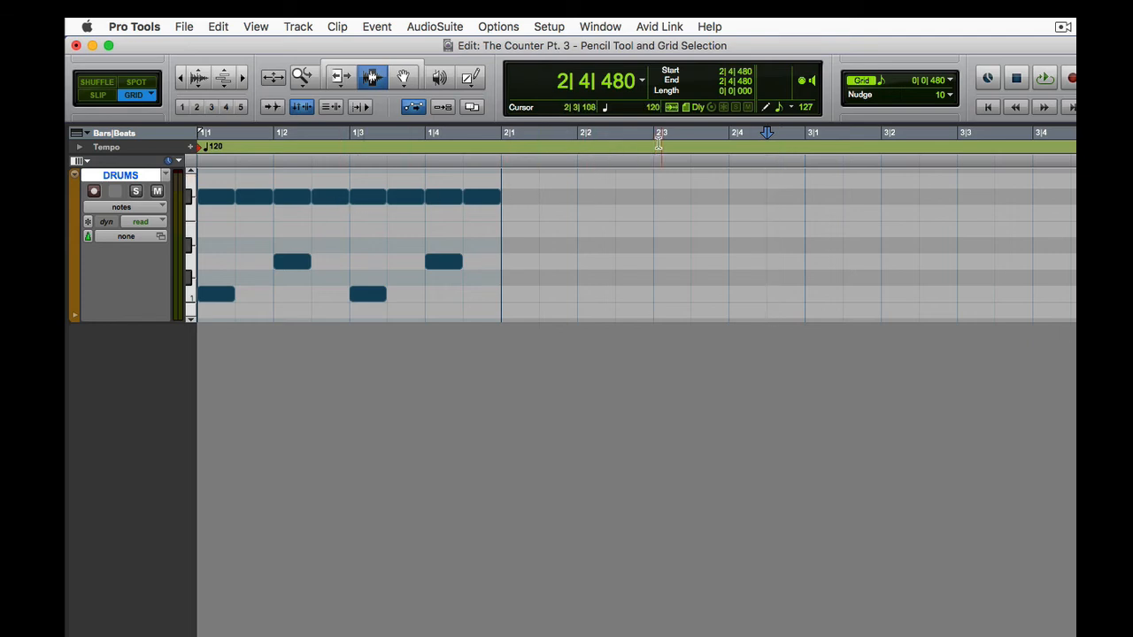
Step: Set the Pencil tool's note velocity to 88 and add kick notes on C1 at 1|2|480 and 1|4|480
left_click(806, 107)
type("88")
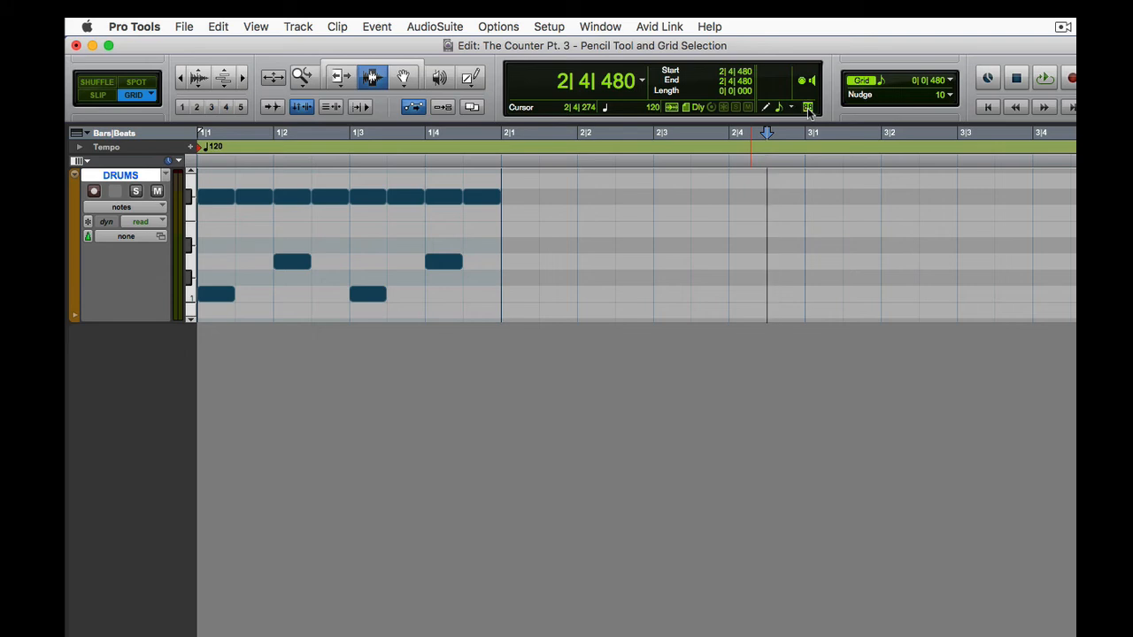
key("Return")
left_click(473, 80)
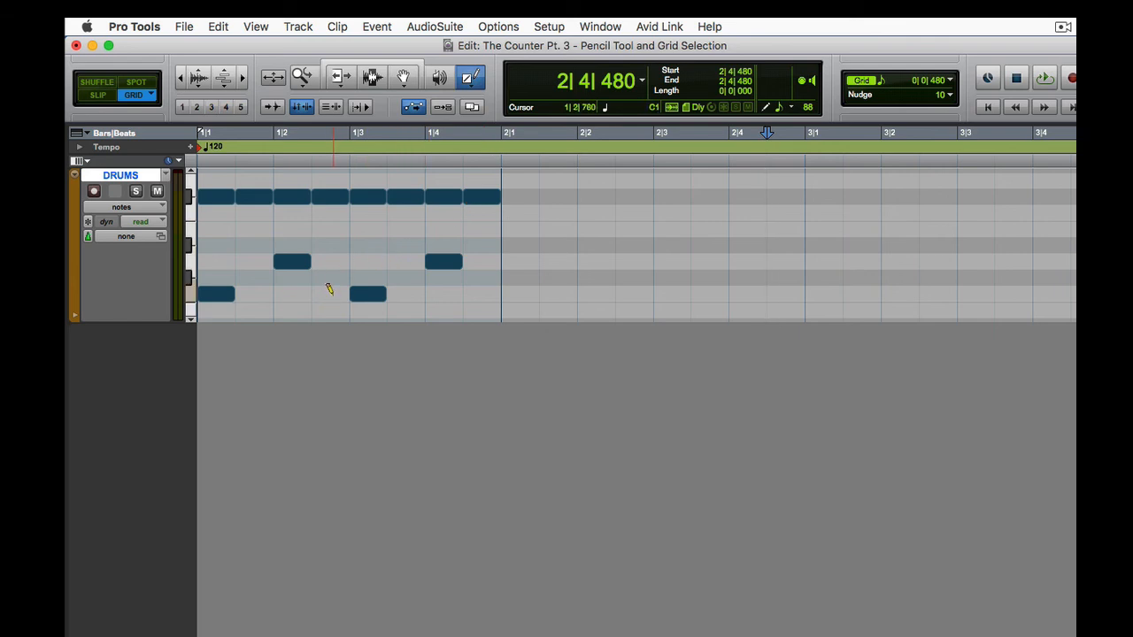
left_click(329, 293)
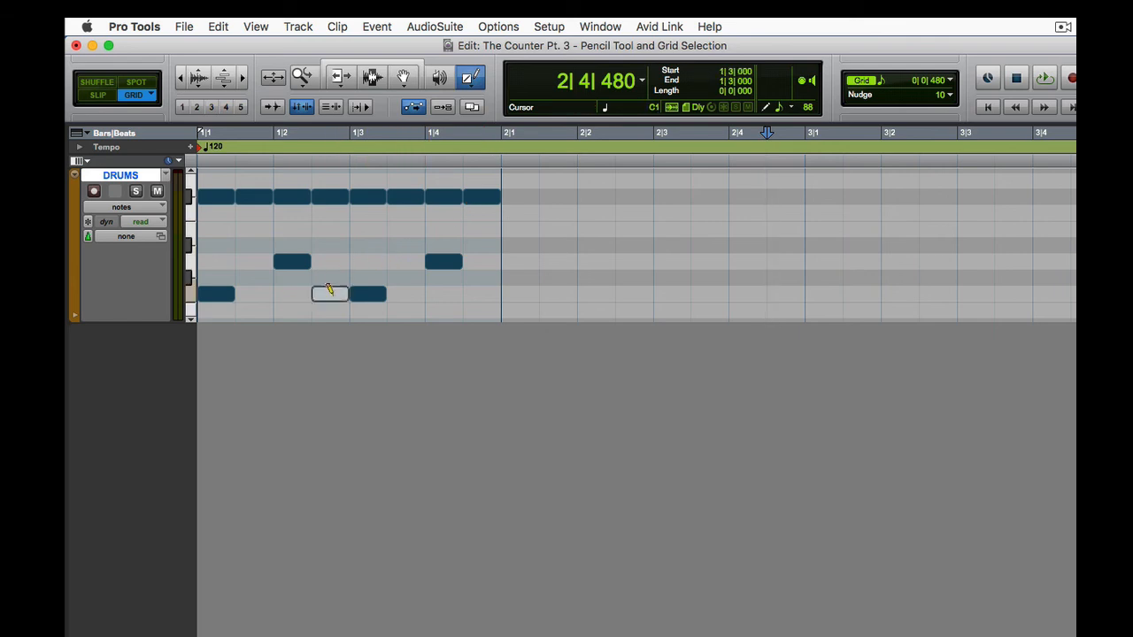
left_click(476, 293)
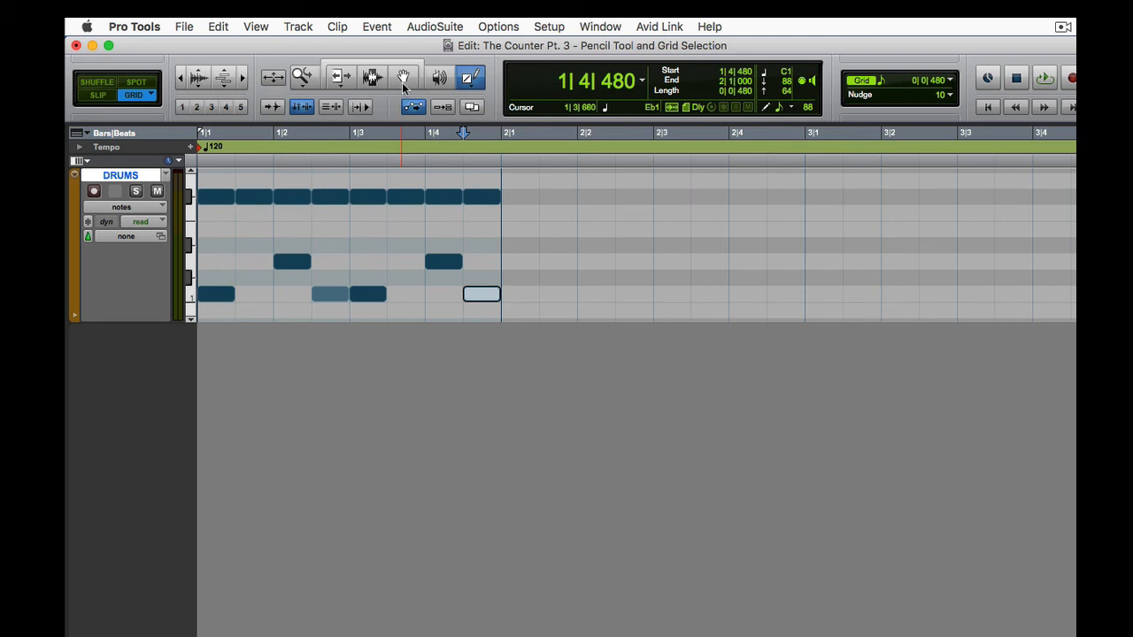
Step: Use the Grabber tool to compare the velocities of the C1 kick at 1|2|480 and the F#1 hi-hat above it
left_click(373, 79)
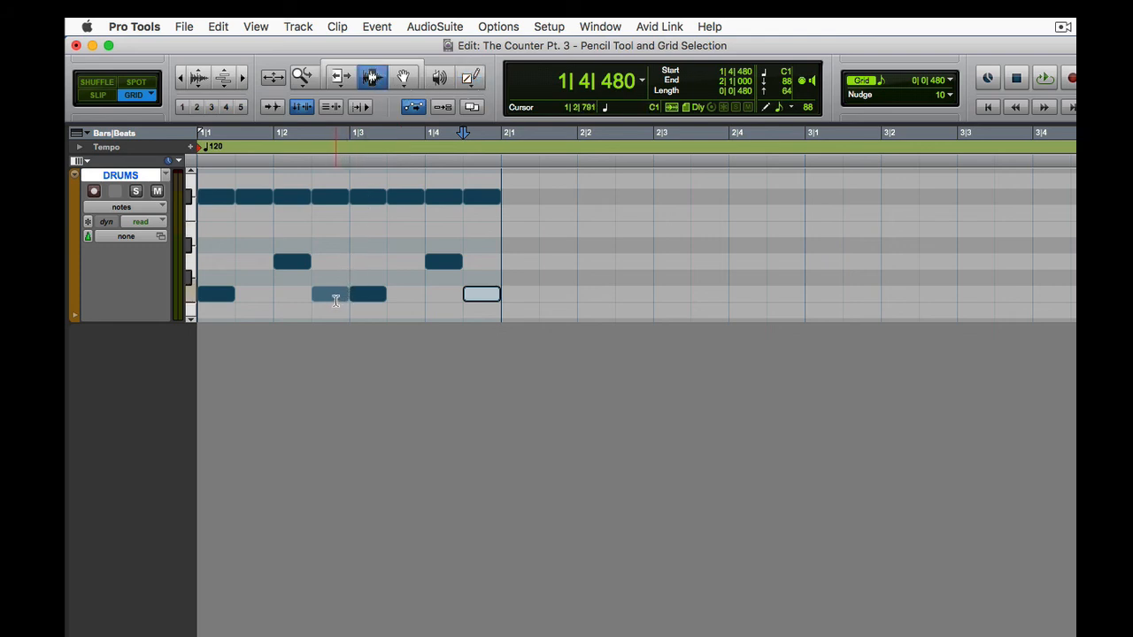
left_click(403, 78)
left_click(340, 298)
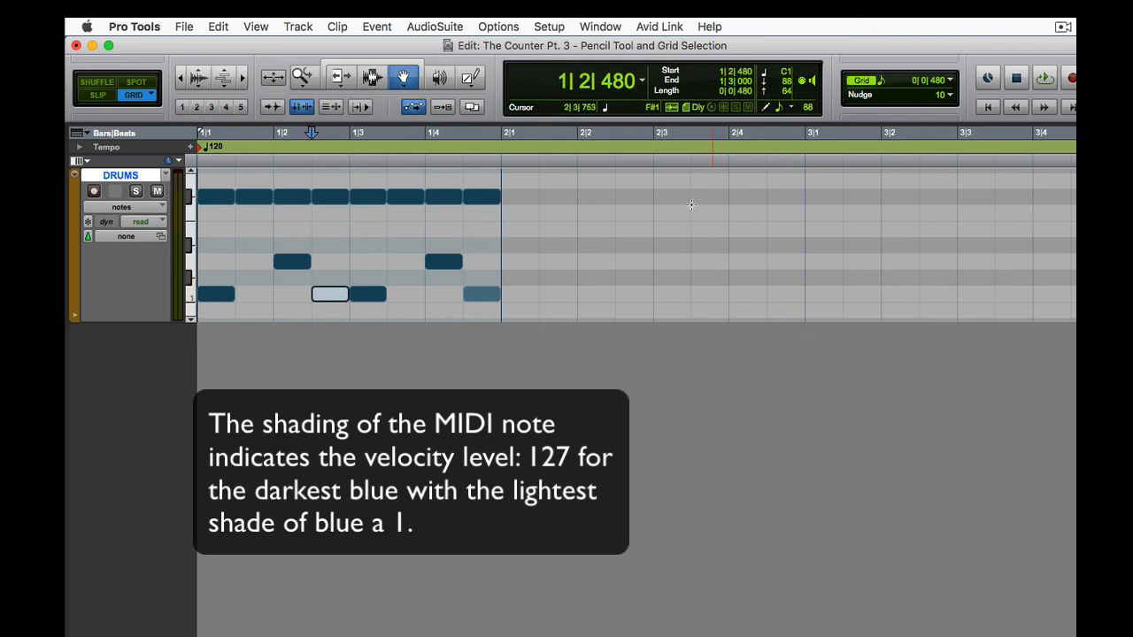
left_click(326, 202)
left_click(327, 299)
Step: Select all of bar 1 with the Selector tool and loop the pattern with its softer kicks, stopping playback when done
key("F7")
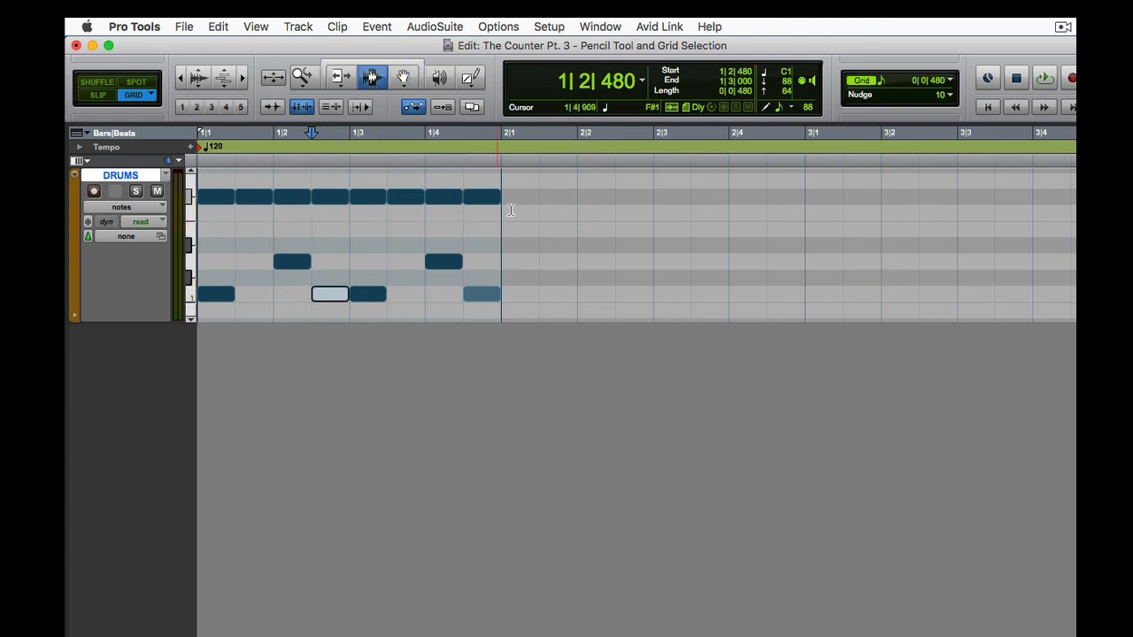
left_click_drag(503, 218, 189, 221)
key("space")
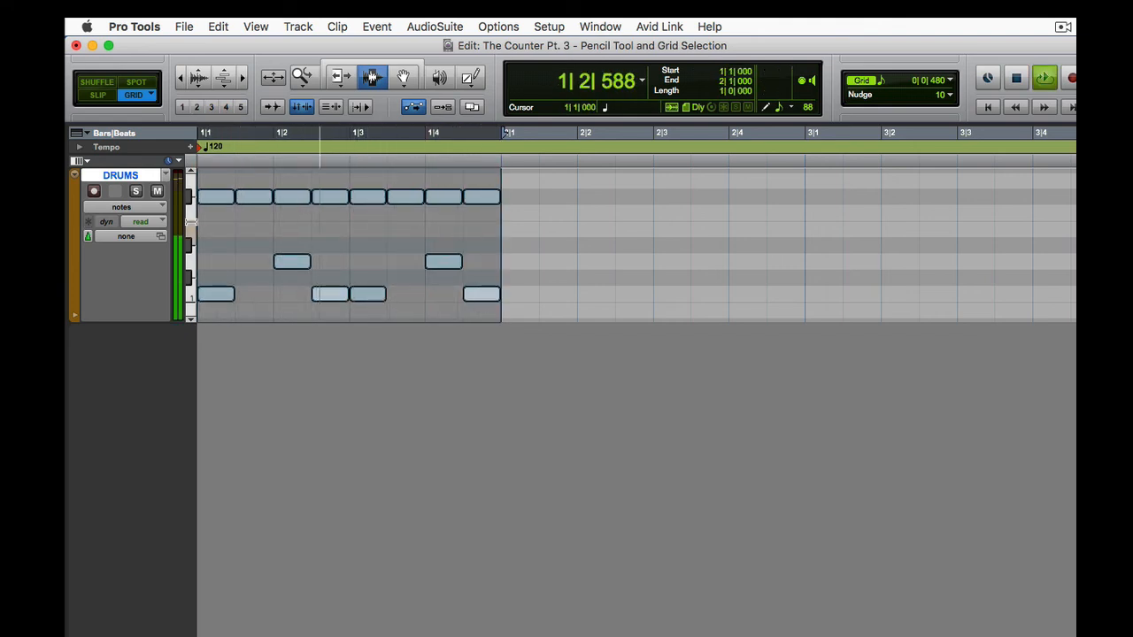
key("space")
Step: Audition the softer kick at 1|2|480 and the last hi-hat note at 1|4|480 with the Grabber tool
left_click(402, 78)
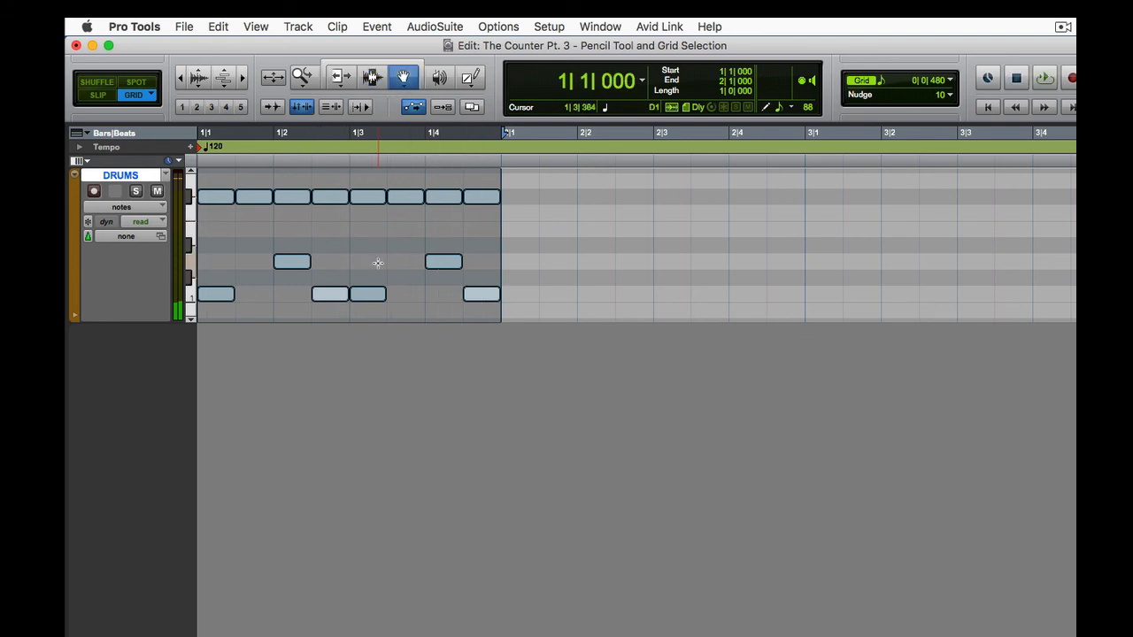
left_click(379, 260)
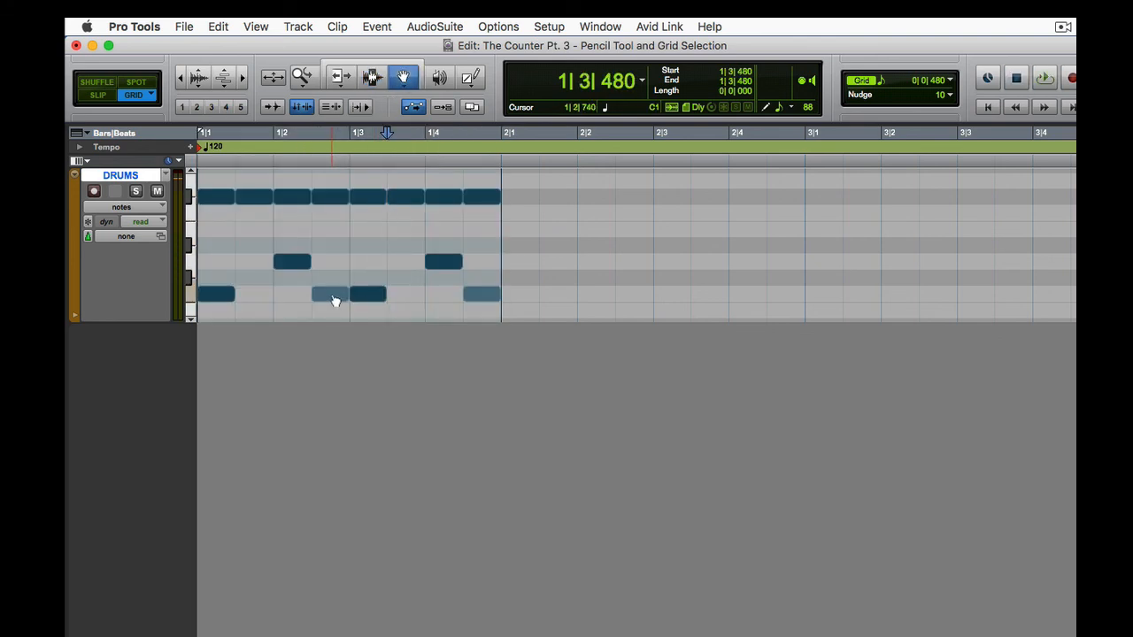
left_click(334, 295)
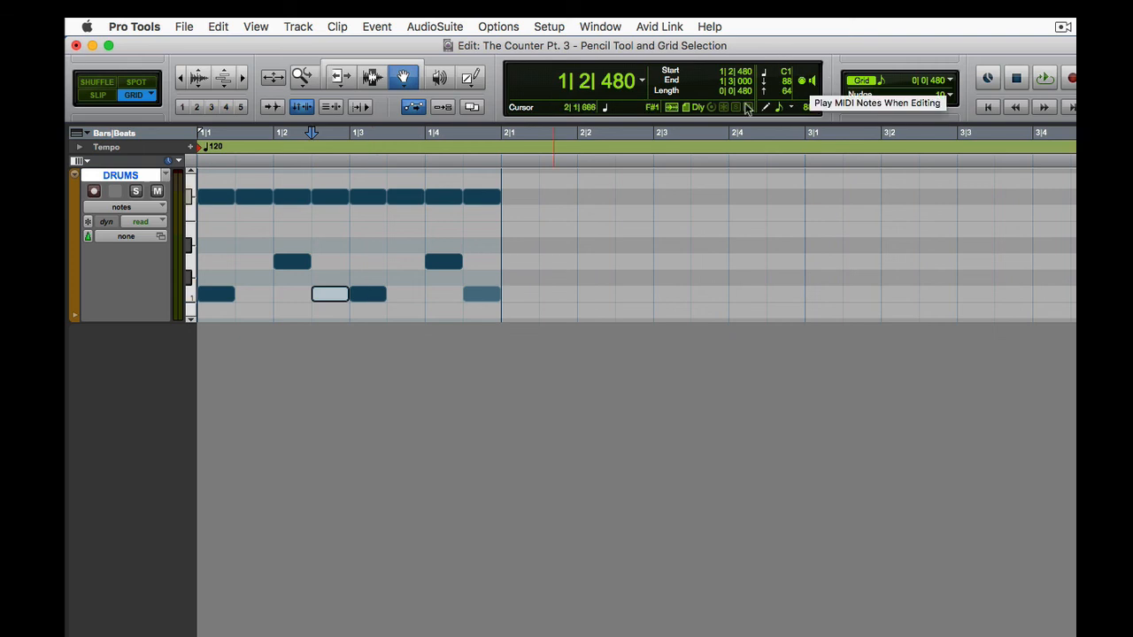
left_click(482, 196)
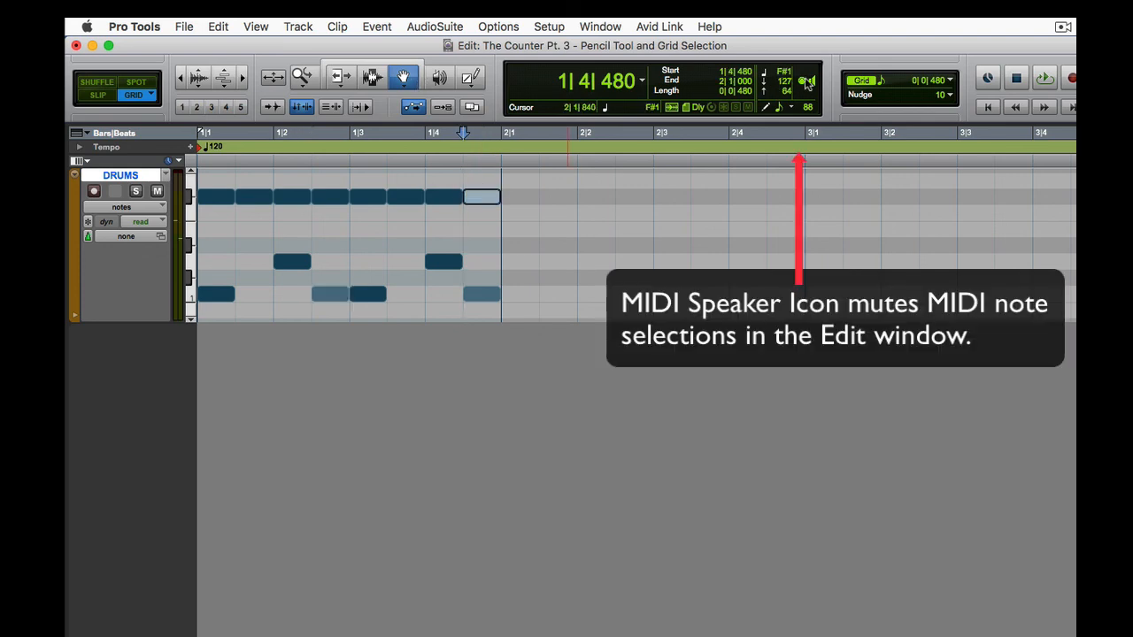
Step: Turn off Play MIDI Notes When Editing and check by selecting the F#1 hi-hat notes one by one from 1|4|000 back to 1|1|000
left_click(447, 198)
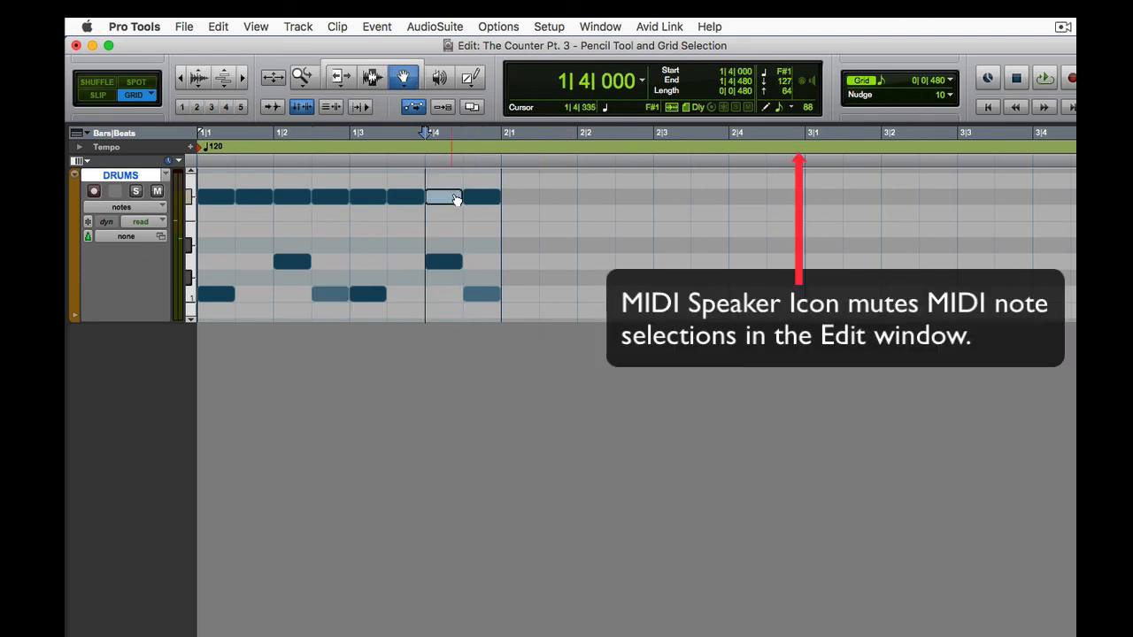
left_click(408, 203)
left_click(372, 204)
left_click(332, 203)
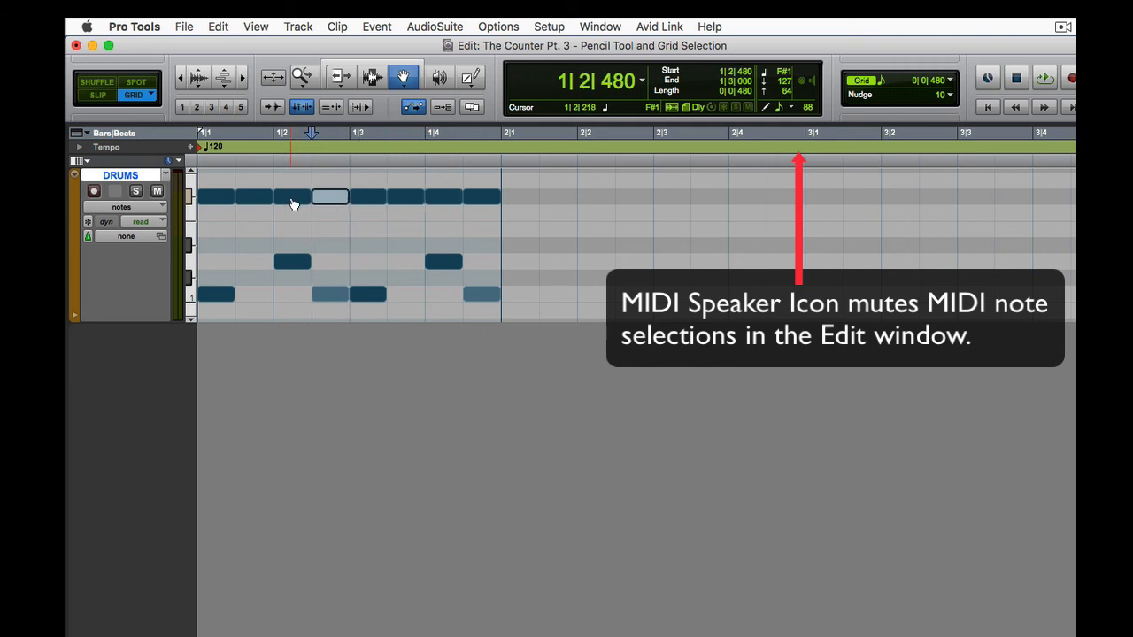
left_click(294, 201)
left_click(260, 203)
left_click(222, 202)
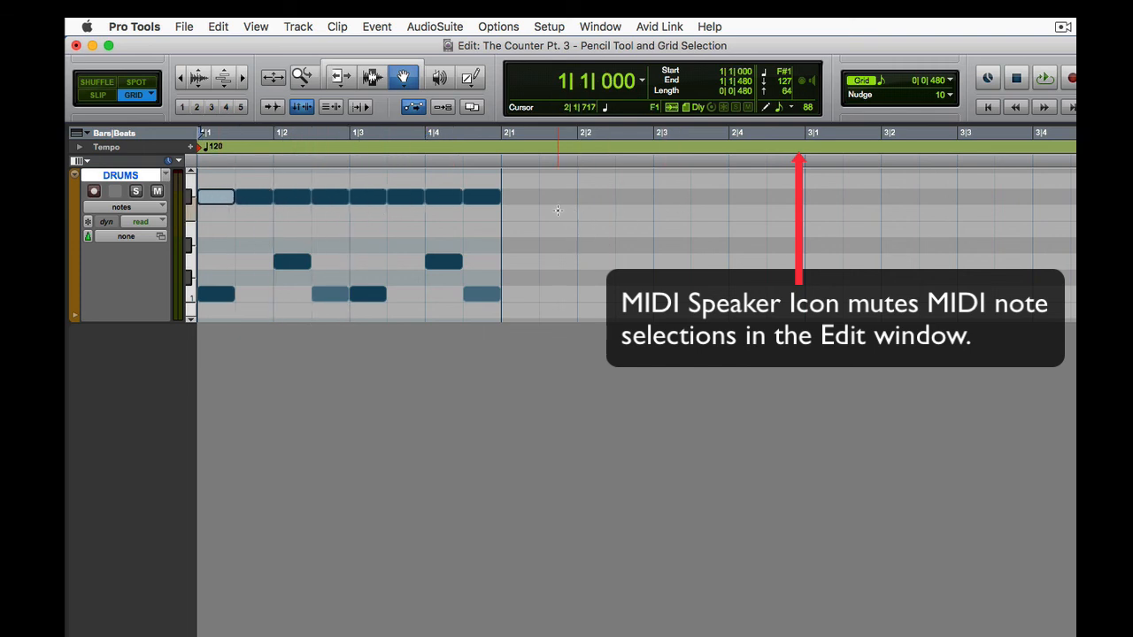